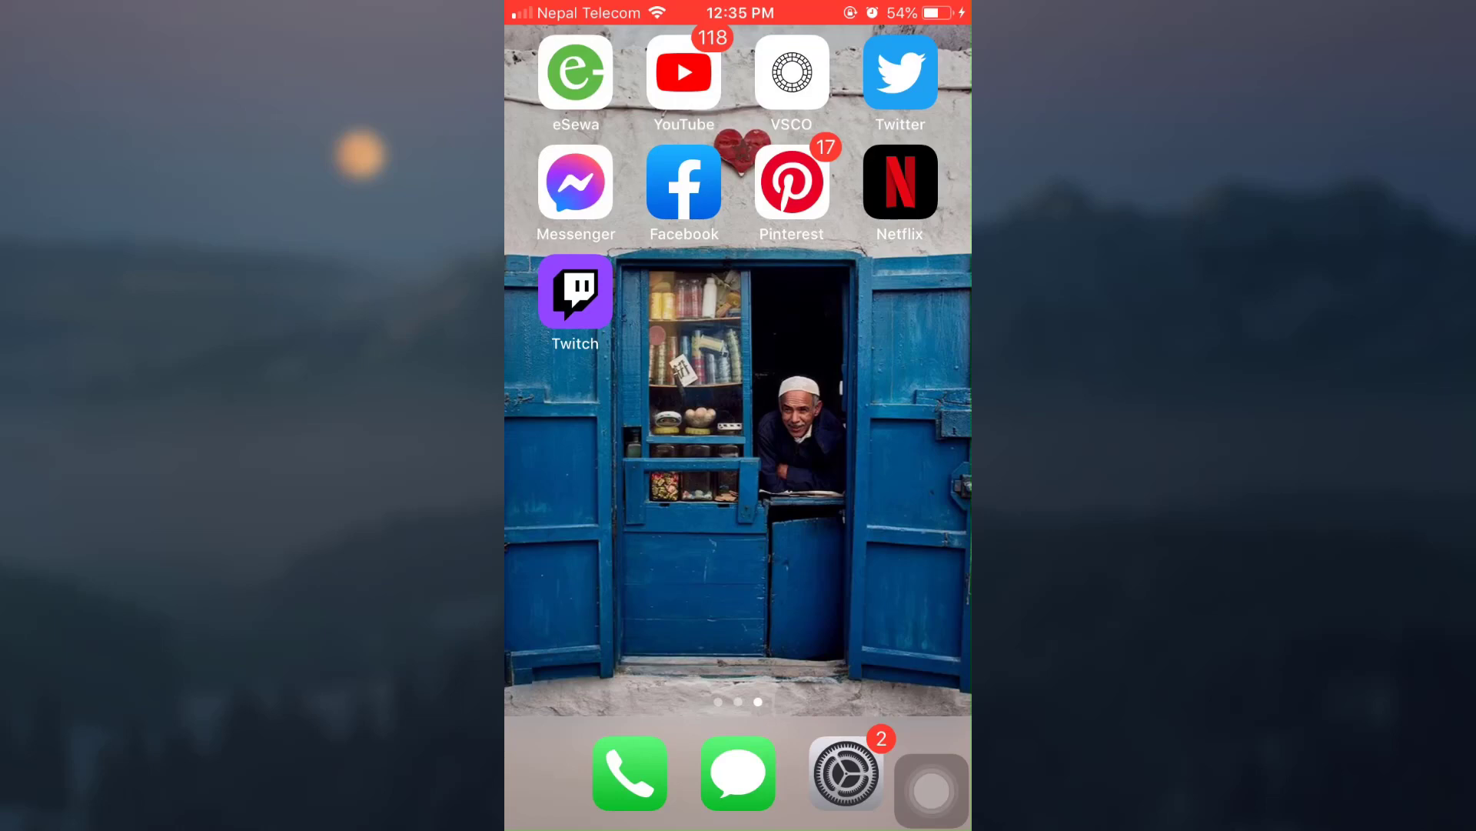
Launch Twitch and start signing in to an existing account.
click(574, 292)
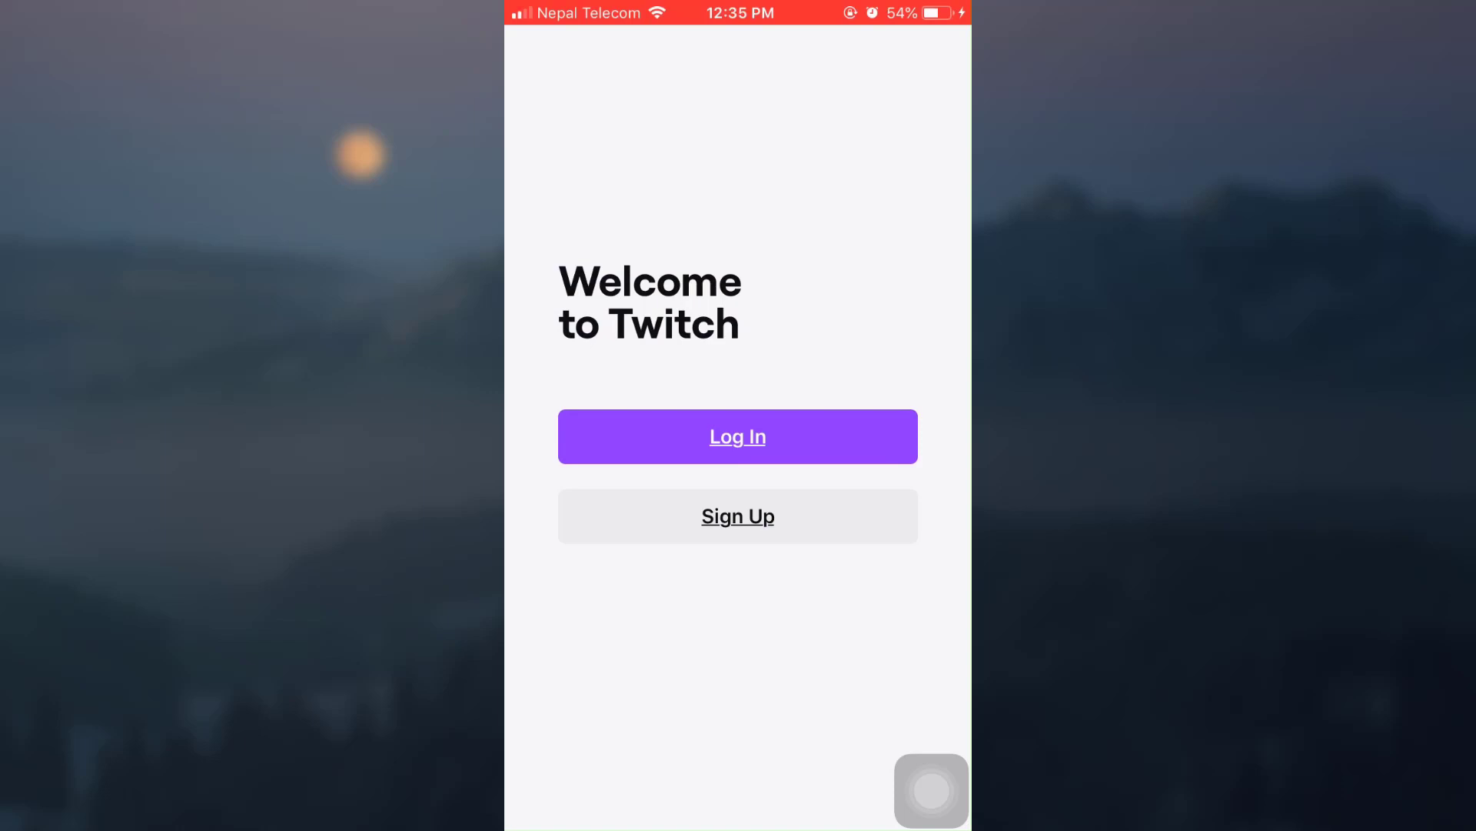
click(738, 436)
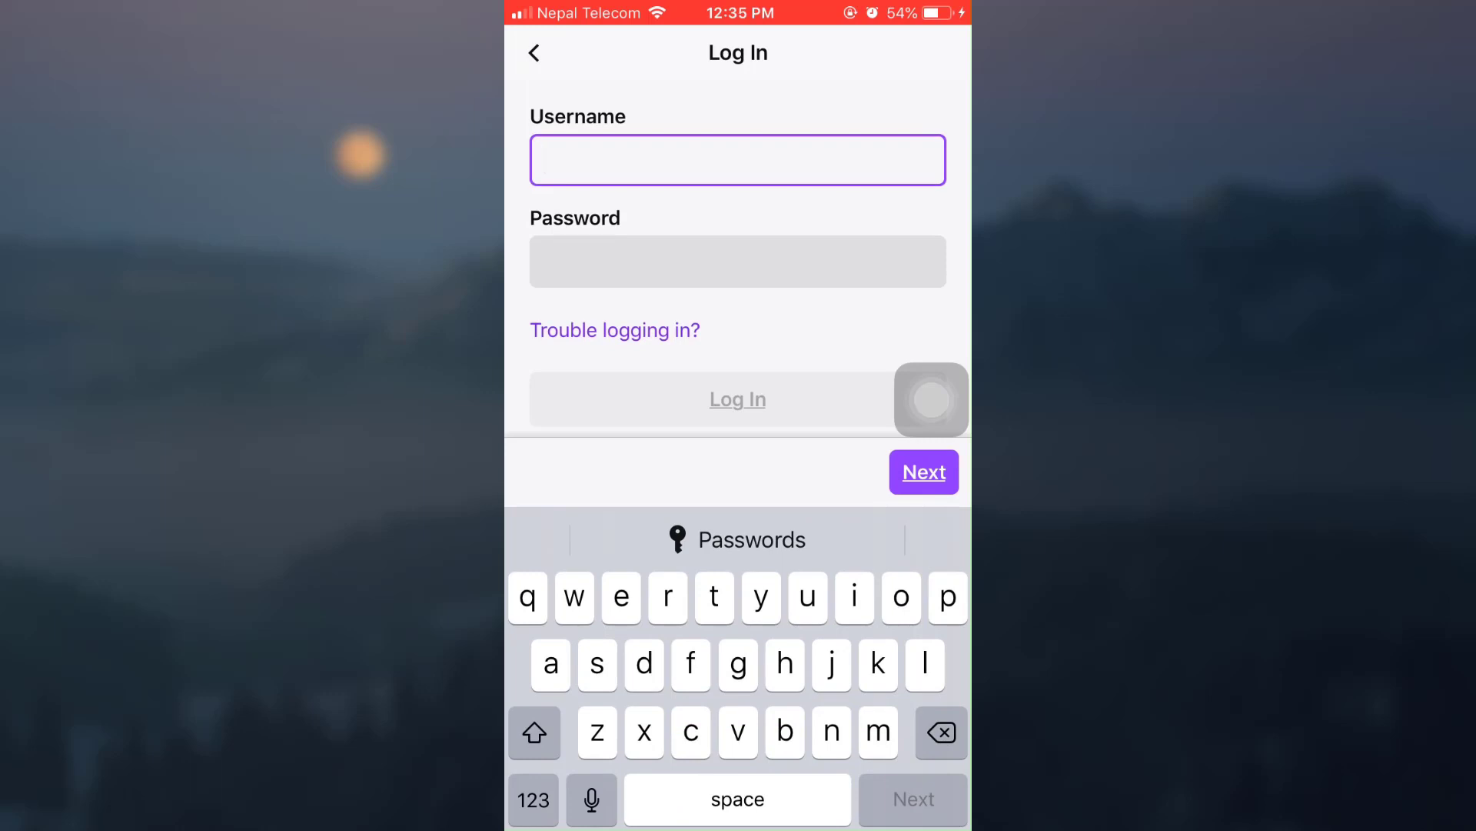
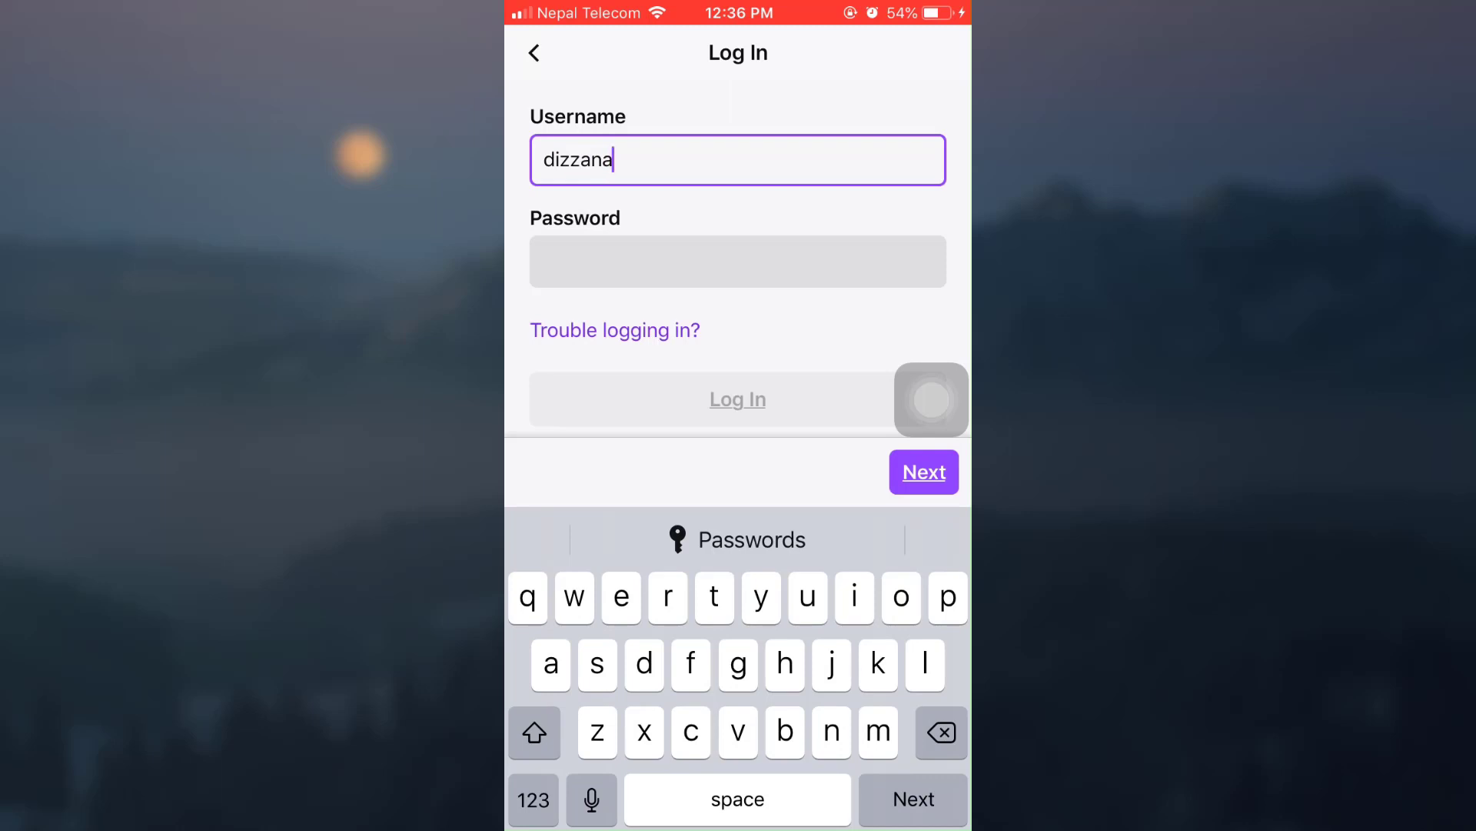
key(Return)
key(shift)
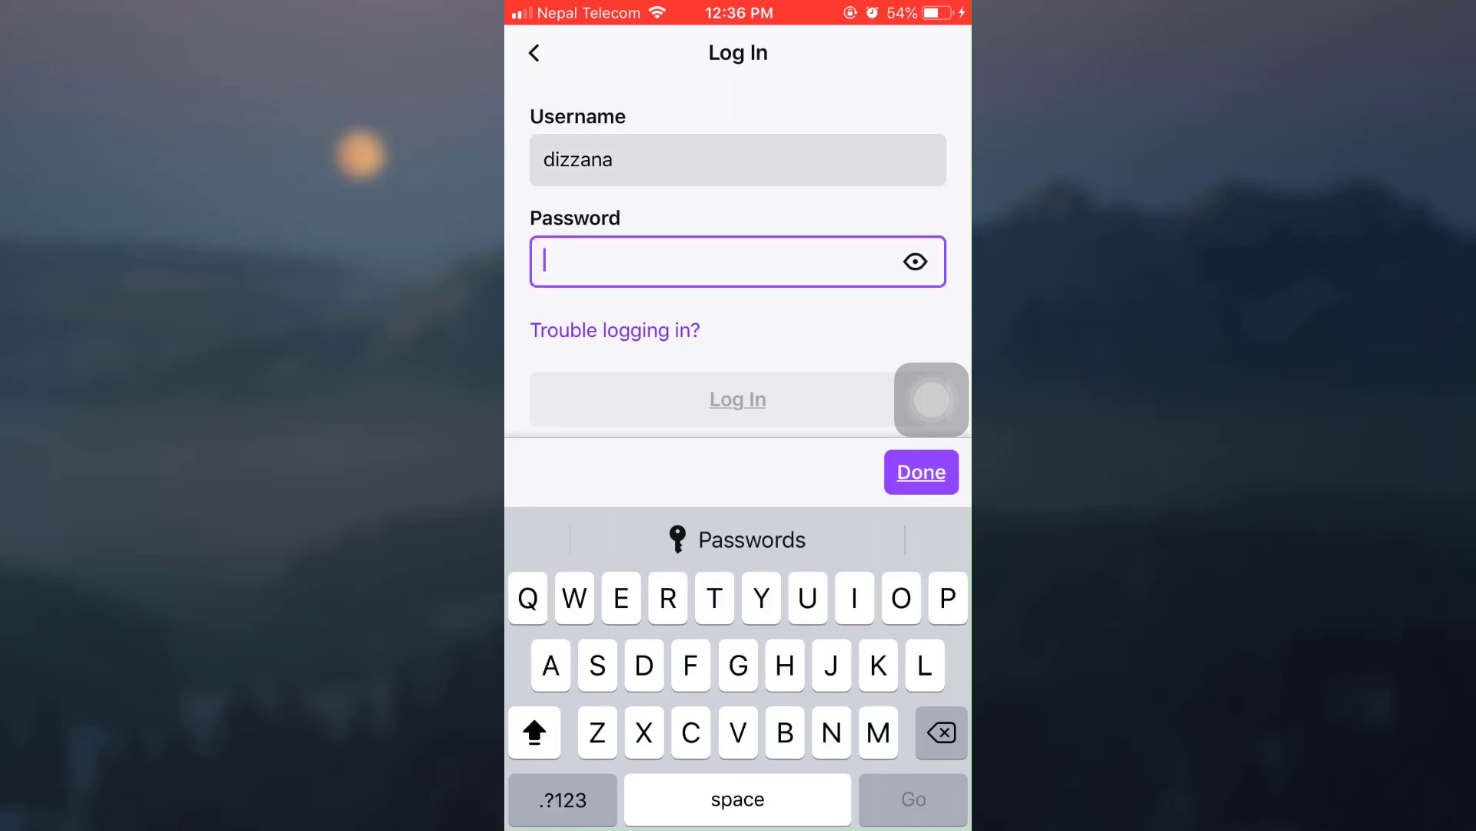
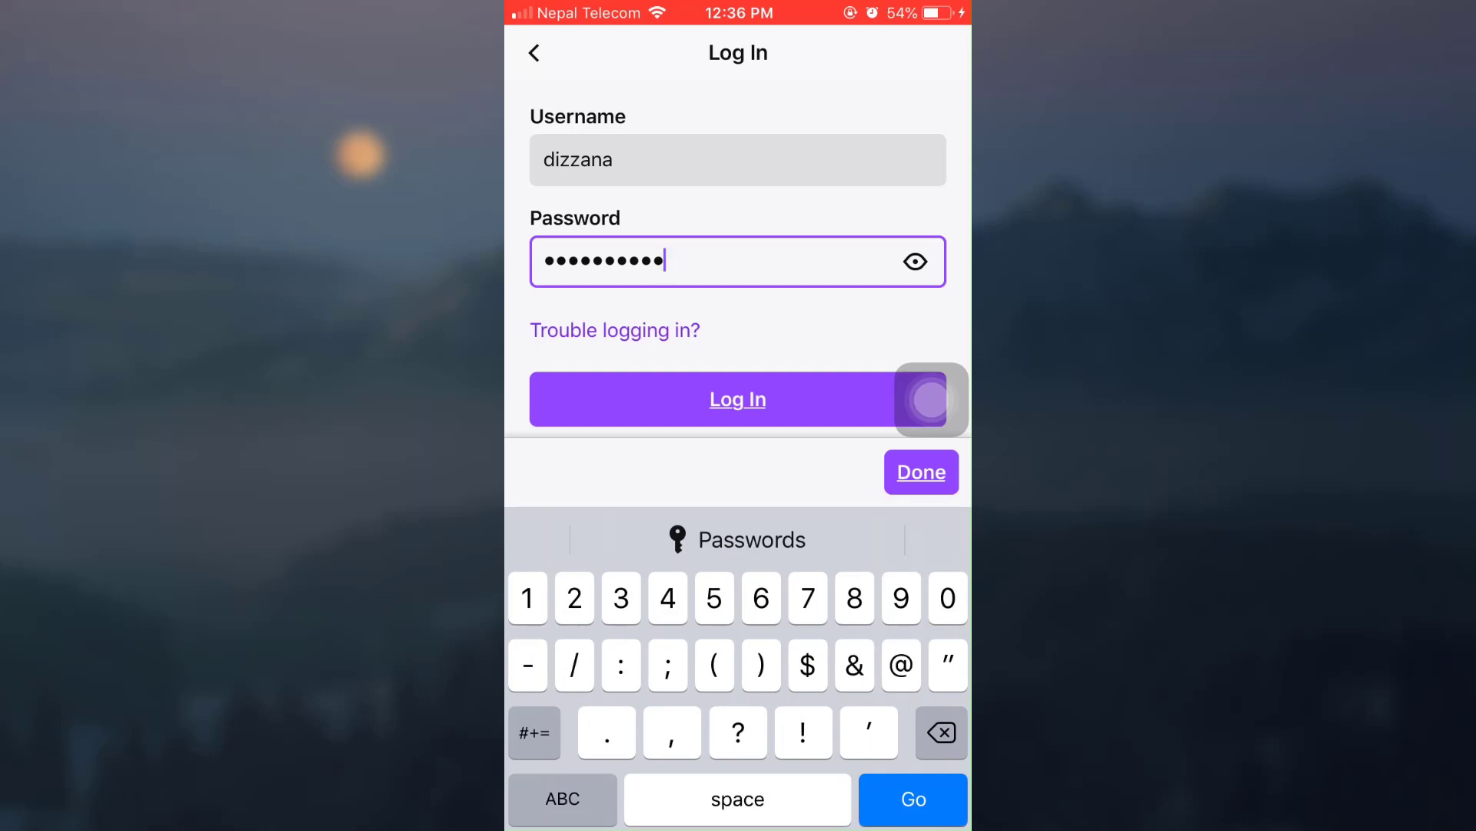
key(Return)
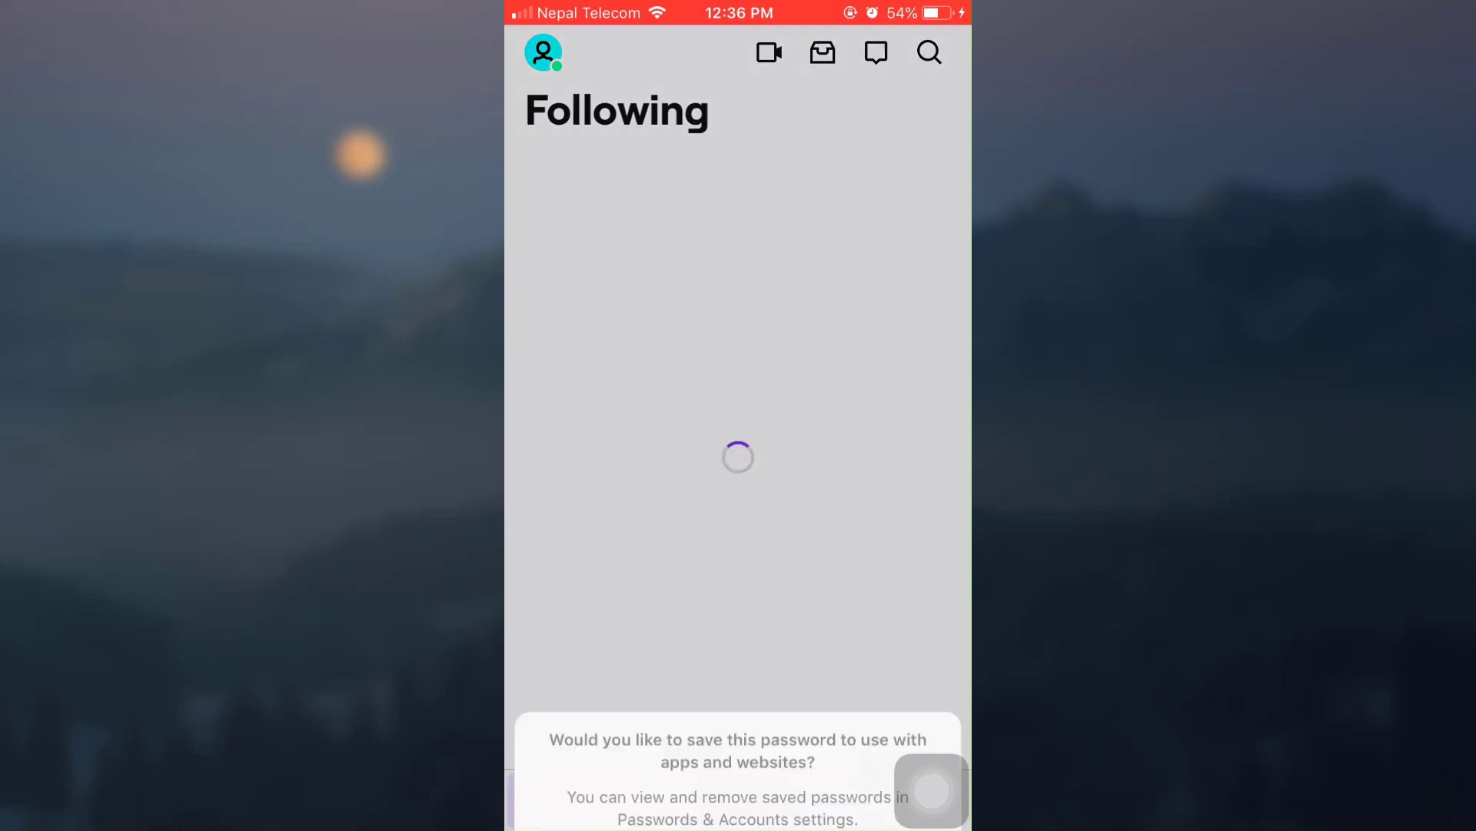
click(738, 785)
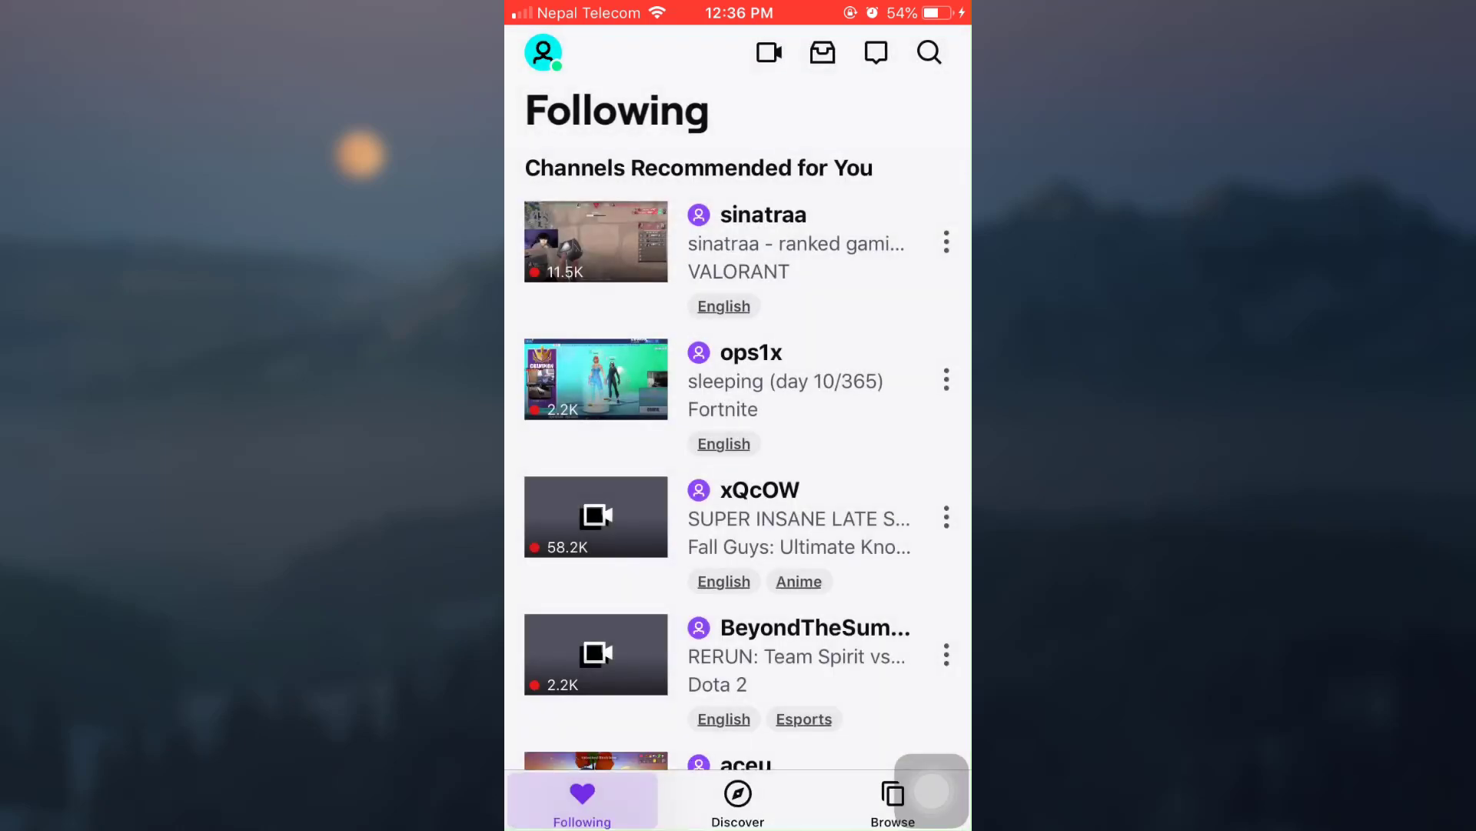
Open the Account page from the profile avatar at top left.
click(543, 53)
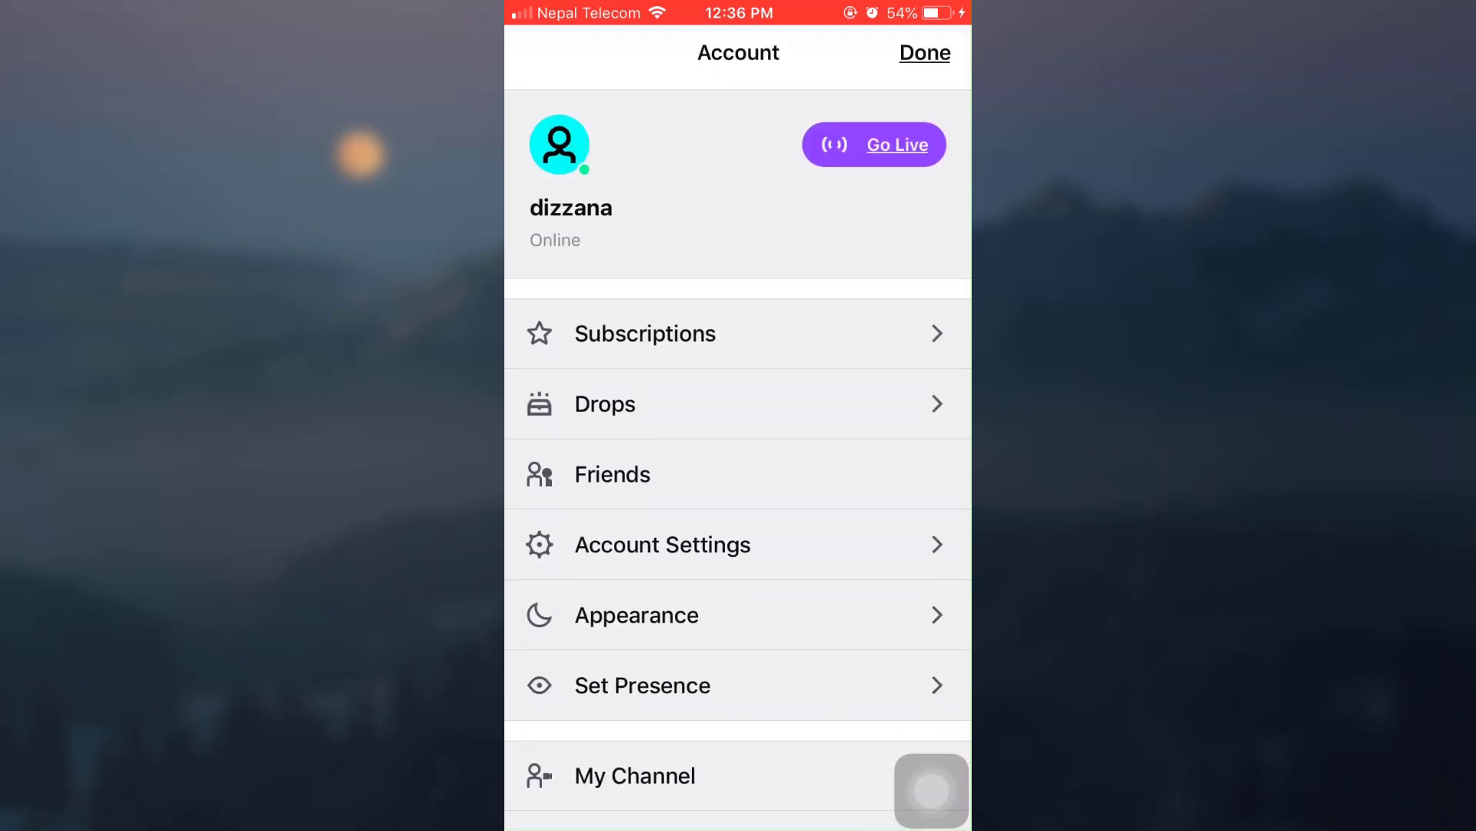